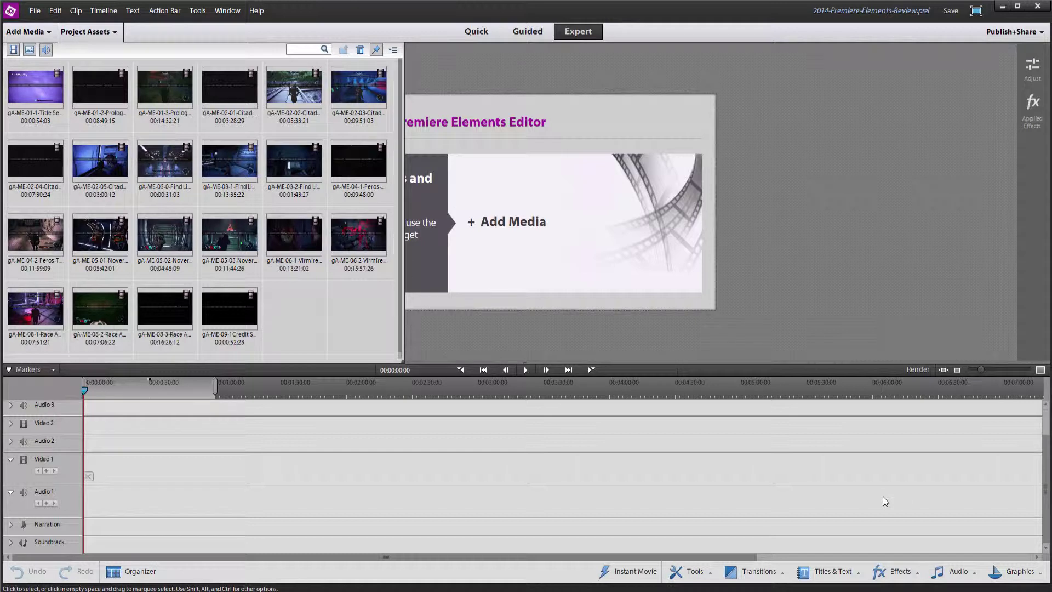
# - Open the gA-ME-01-1-Title Sequence clip in its preview window, repositioned beside the project assets and enlarged
pyautogui.click(28, 88)
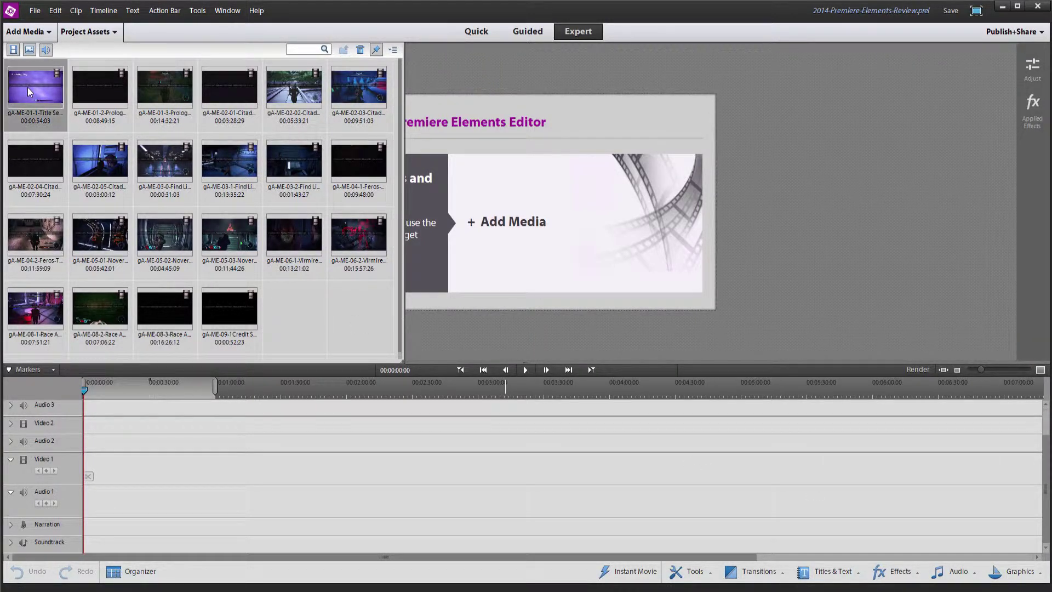
pyautogui.doubleClick(27, 87)
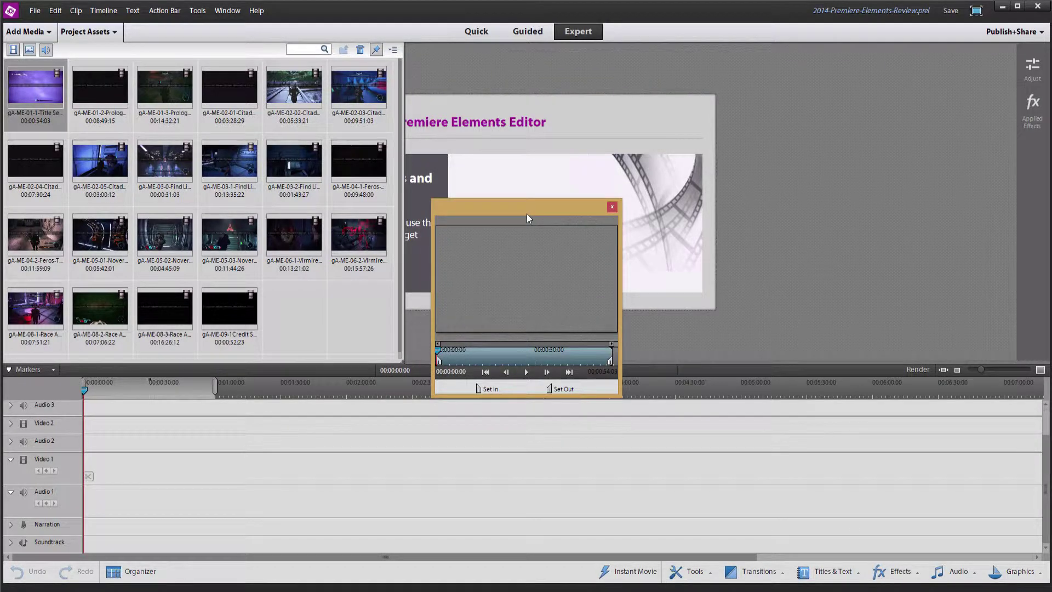
pyautogui.moveTo(526, 215); pyautogui.dragTo(500, 58)
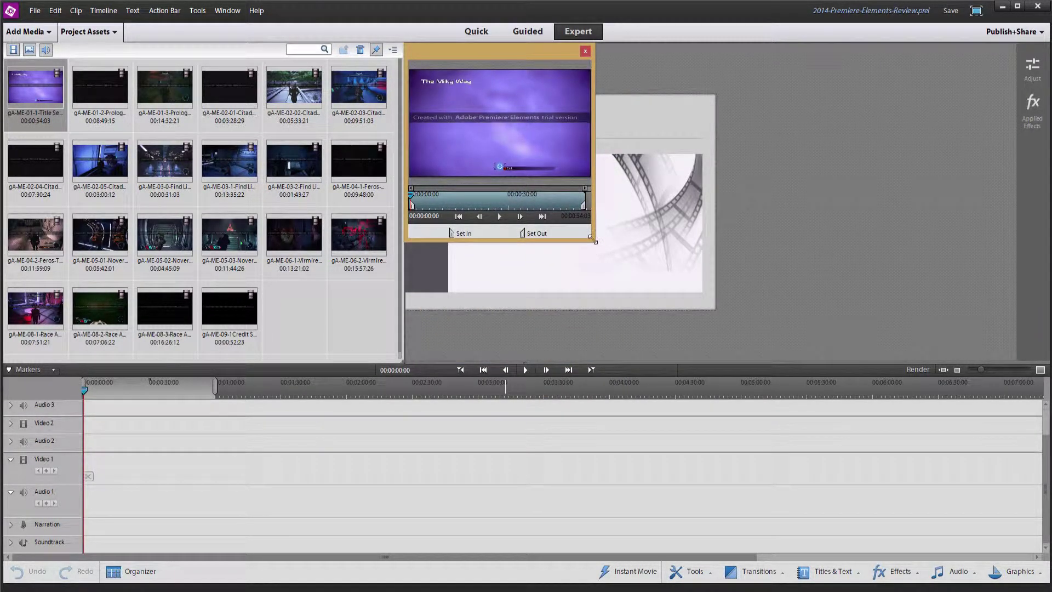
pyautogui.moveTo(594, 242); pyautogui.dragTo(787, 363)
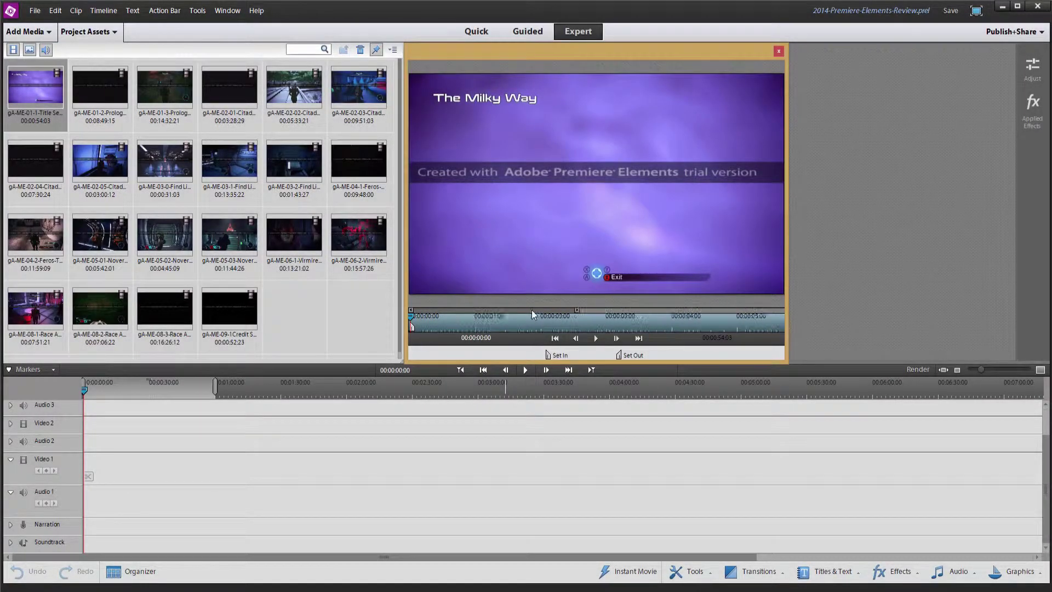
# - Trim the title clip with an In point at 00:00:00:03 and an Out point at its very end
pyautogui.moveTo(534, 314); pyautogui.dragTo(430, 314)
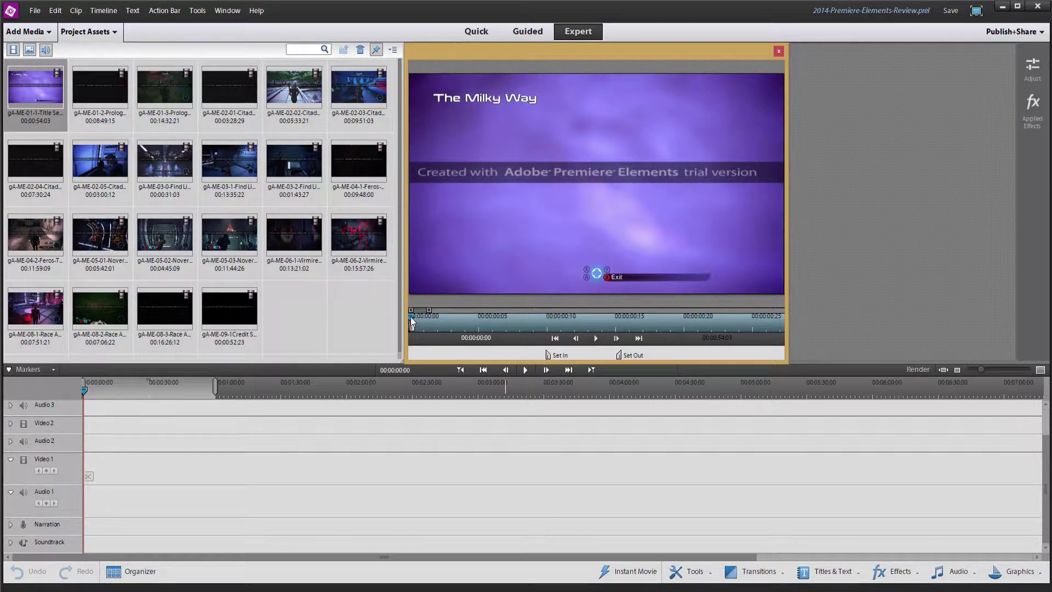
pyautogui.moveTo(417, 318); pyautogui.dragTo(448, 327)
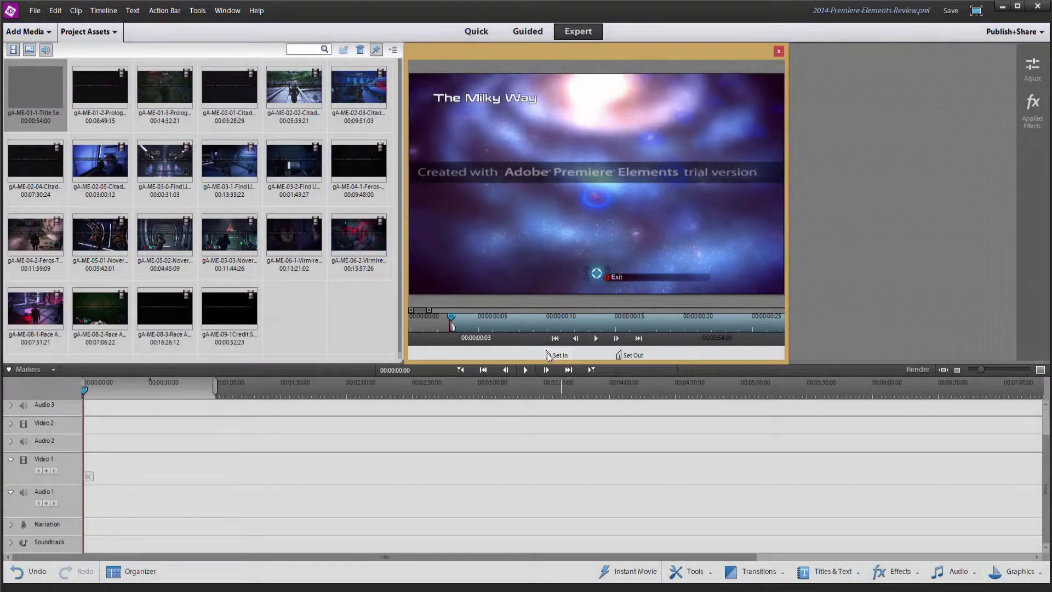
pyautogui.moveTo(431, 311); pyautogui.dragTo(782, 312)
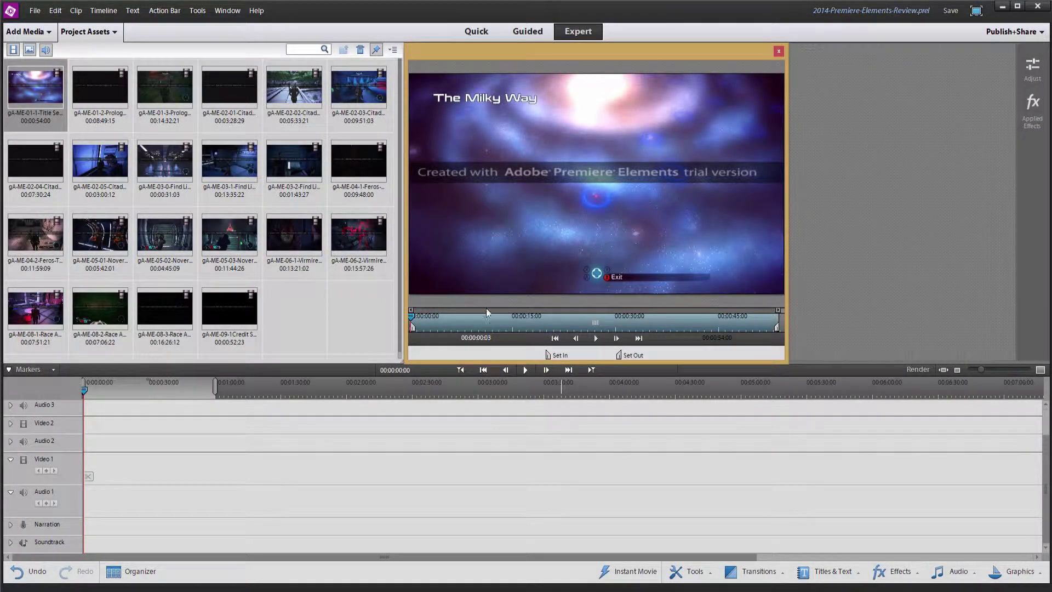
pyautogui.moveTo(487, 313); pyautogui.dragTo(782, 338)
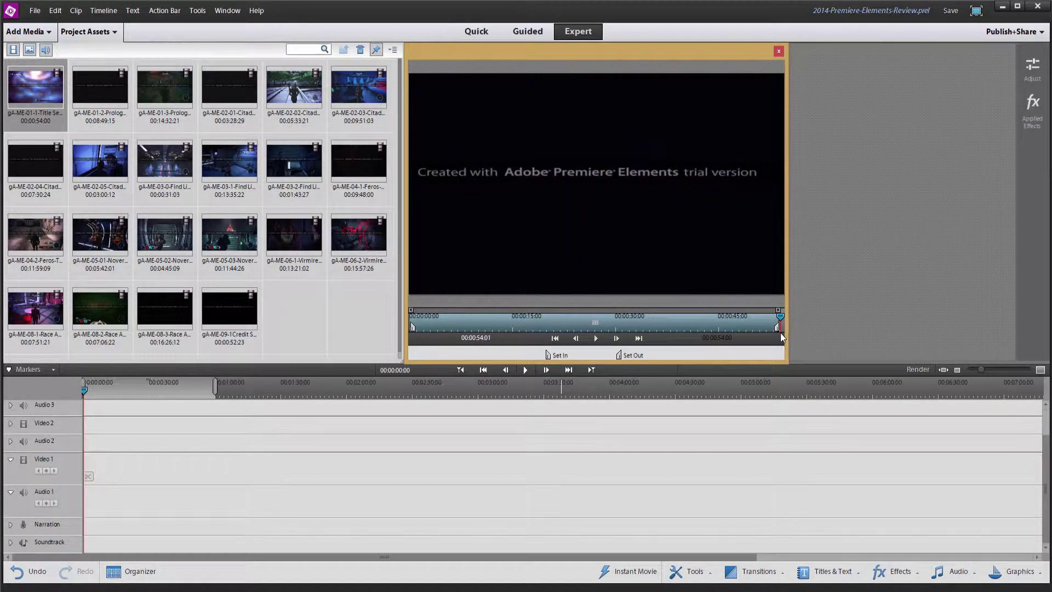
pyautogui.click(620, 354)
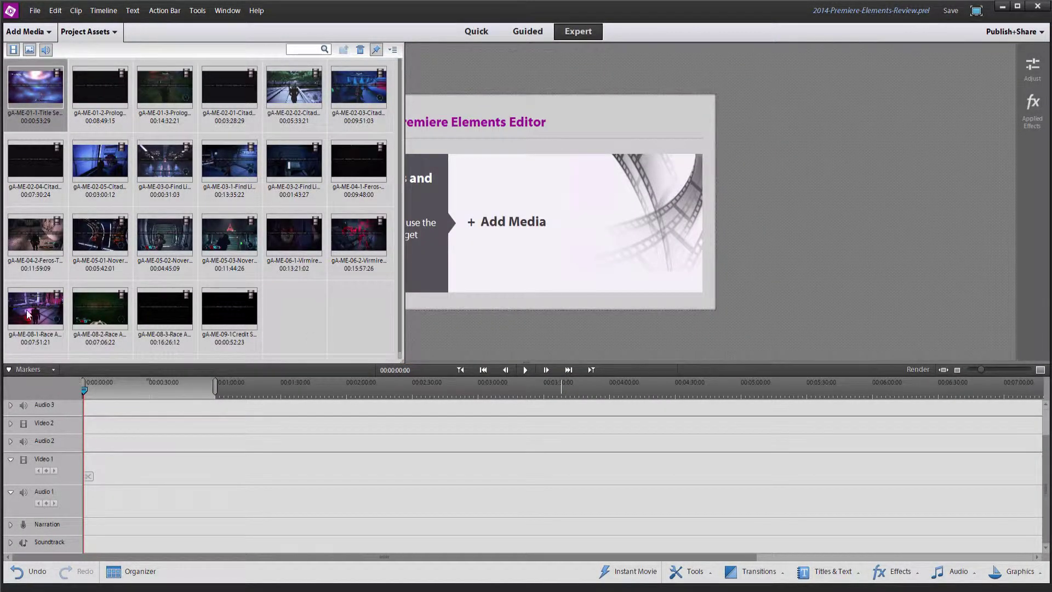
# - Preview the gA-ME-08-1-Race clip in an enlarged window and scrub through its footage
pyautogui.doubleClick(28, 313)
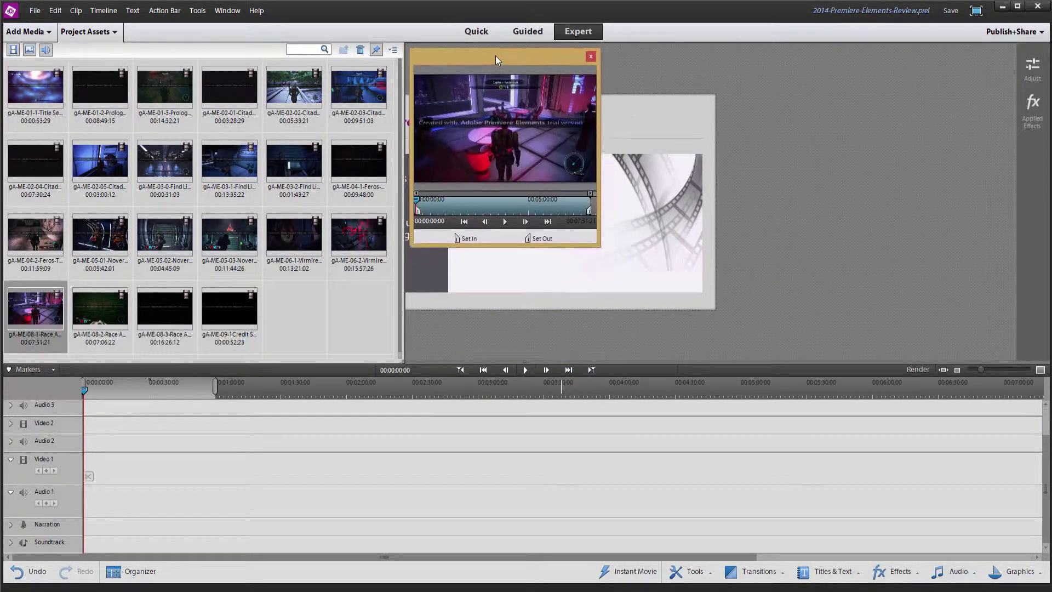
pyautogui.moveTo(596, 249); pyautogui.dragTo(789, 363)
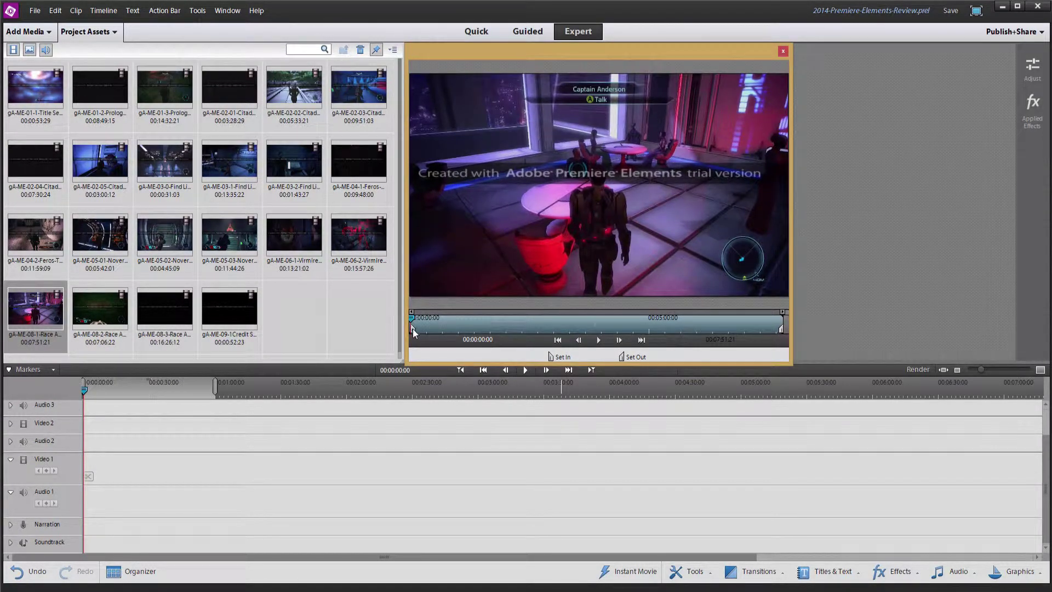
pyautogui.moveTo(783, 311); pyautogui.dragTo(426, 313)
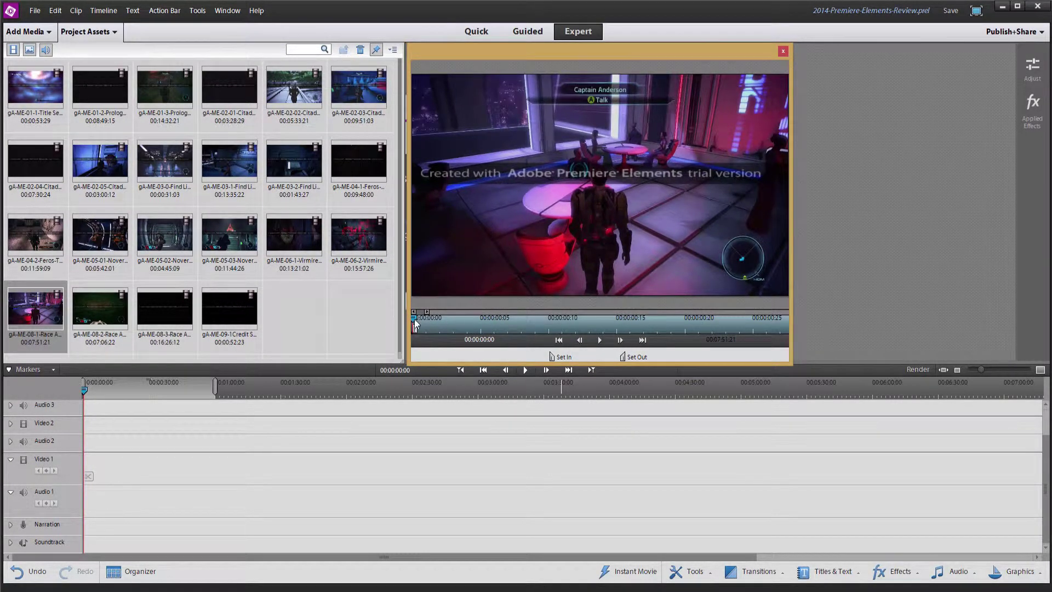
pyautogui.scroll(-3, 413, 316)
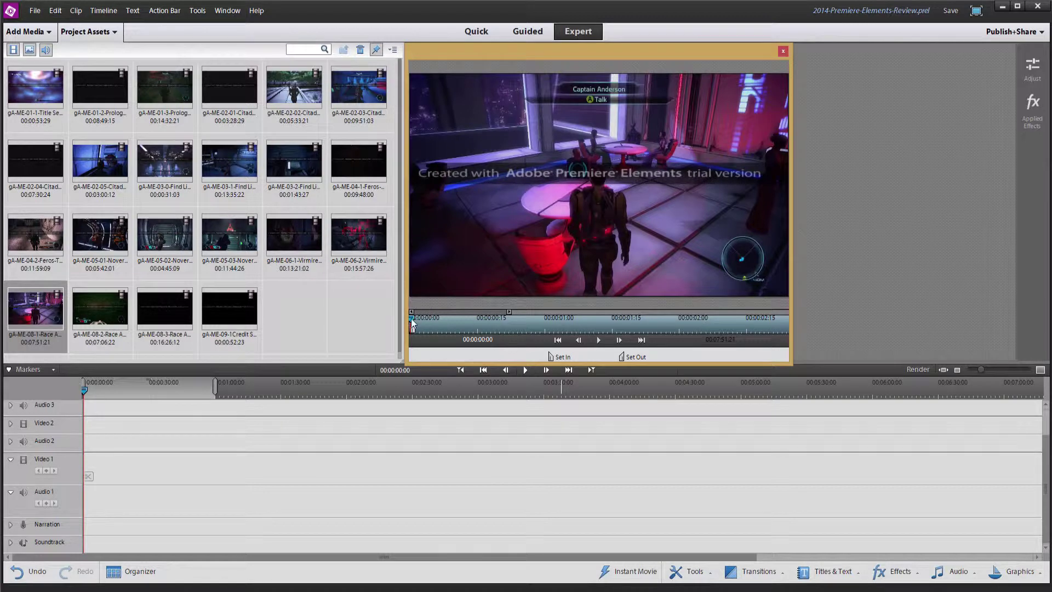
pyautogui.moveTo(413, 324); pyautogui.dragTo(625, 323)
pyautogui.moveTo(508, 312); pyautogui.dragTo(781, 329)
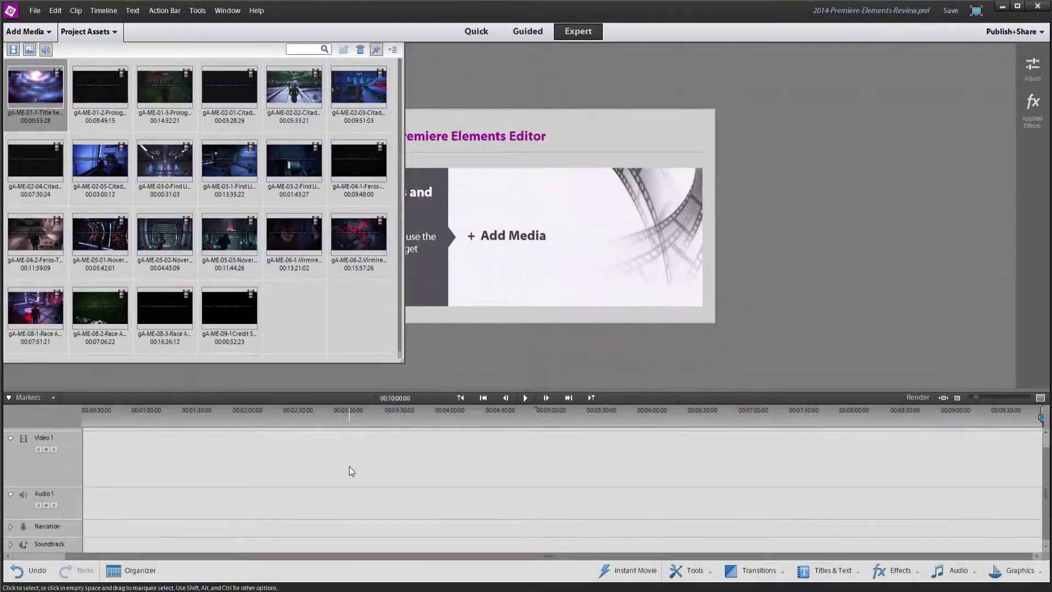
# - Place the gA-ME-01-2-Prologue-Normandy clip at the start of Video 1 and show its opening seconds
pyautogui.click(91, 88)
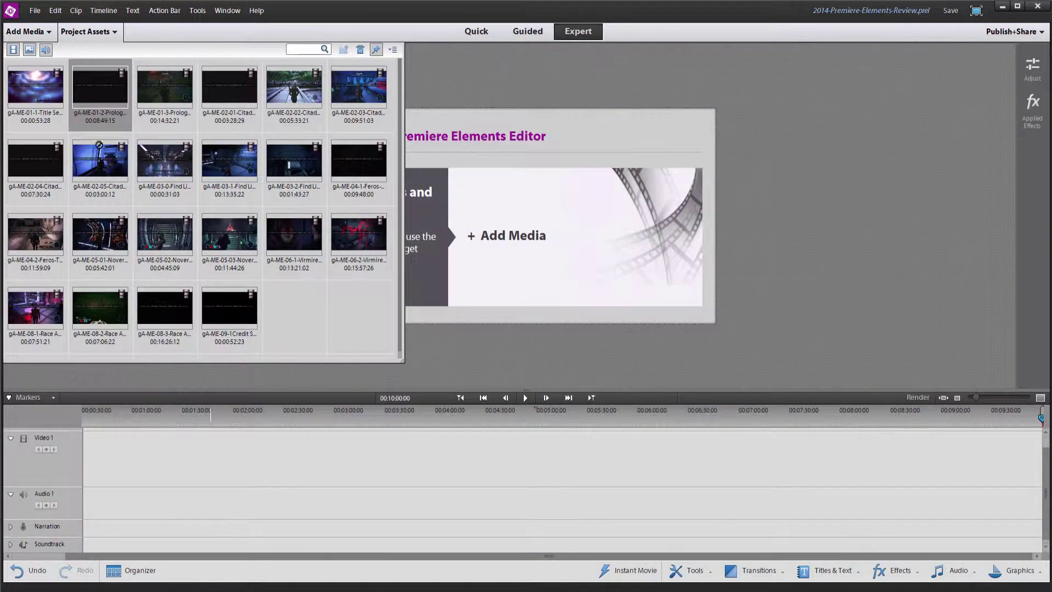
pyautogui.moveTo(100, 91); pyautogui.dragTo(146, 465)
pyautogui.click(333, 460)
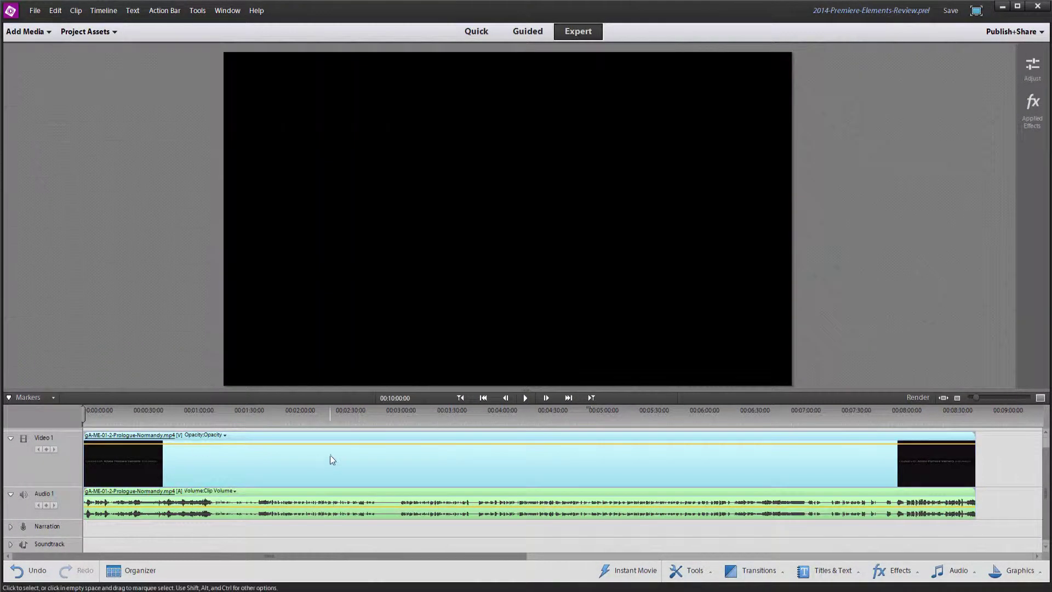
pyautogui.click(95, 418)
# - Try the Smart Fix adjustment on the Prologue-Normandy clip and scrub through the footage around 00:00:40
pyautogui.click(1032, 69)
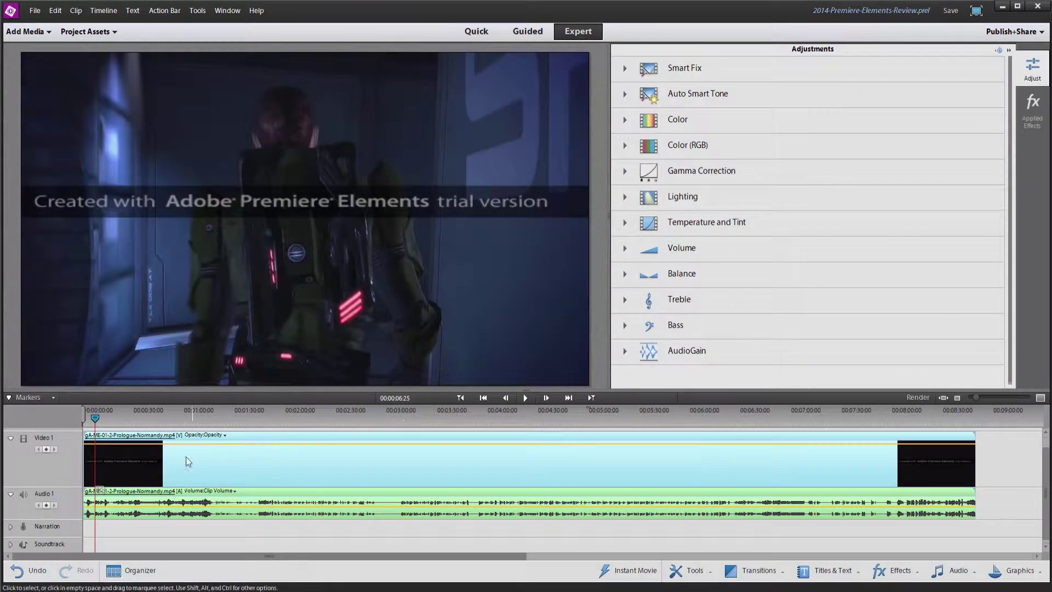
pyautogui.moveTo(95, 418); pyautogui.dragTo(150, 449)
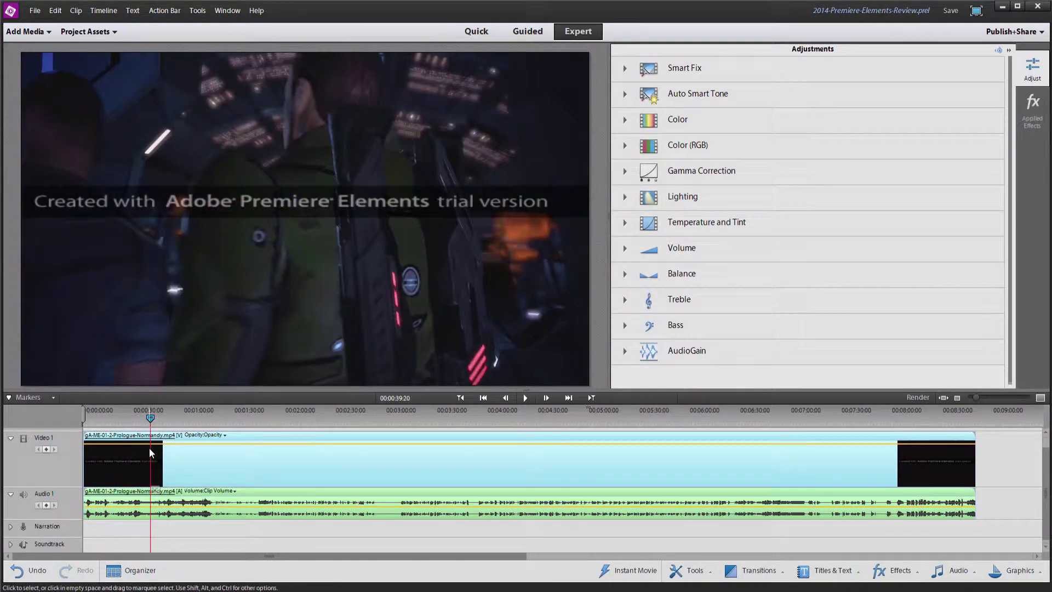
pyautogui.moveTo(976, 397); pyautogui.dragTo(993, 397)
pyautogui.click(967, 69)
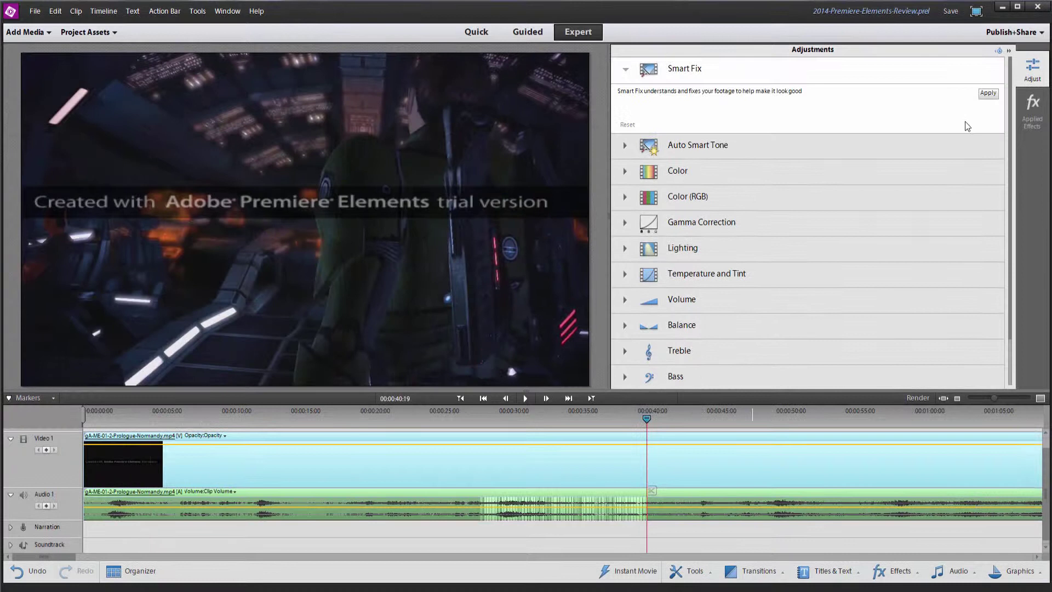
pyautogui.click(988, 94)
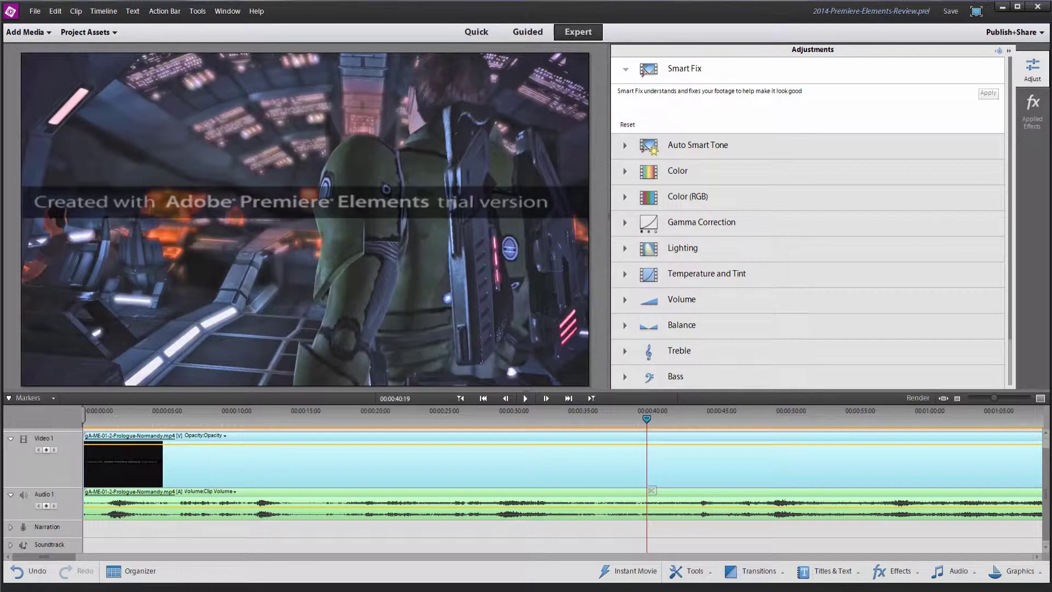
pyautogui.click(490, 419)
pyautogui.moveTo(474, 443); pyautogui.dragTo(672, 460)
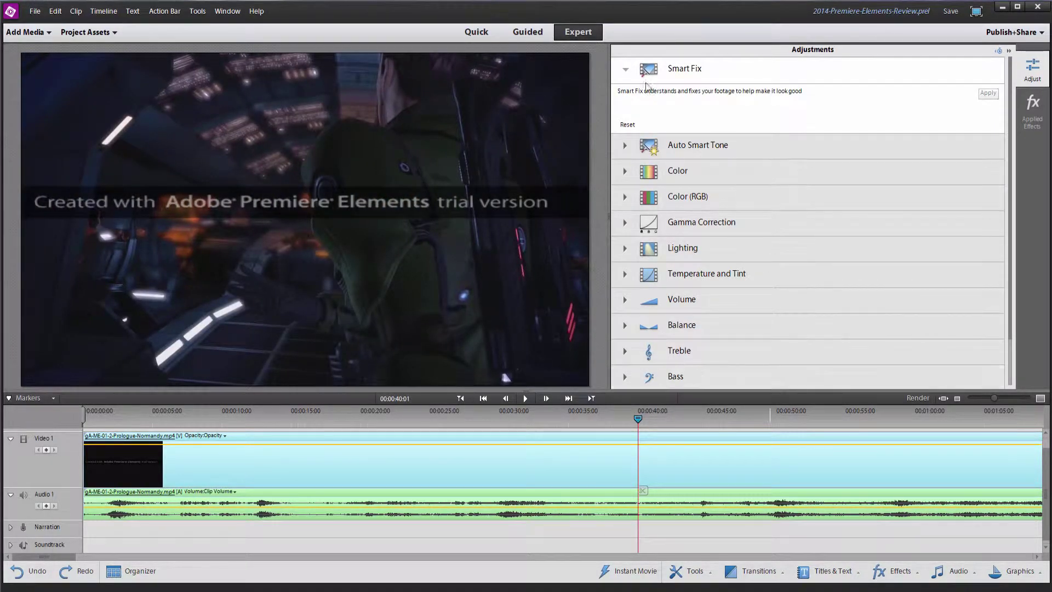
# - Apply Auto Smart Tone to the Prologue-Normandy clip, fine-tune the correction toward the lower-left sample, and save the project
pyautogui.click(934, 141)
pyautogui.click(981, 137)
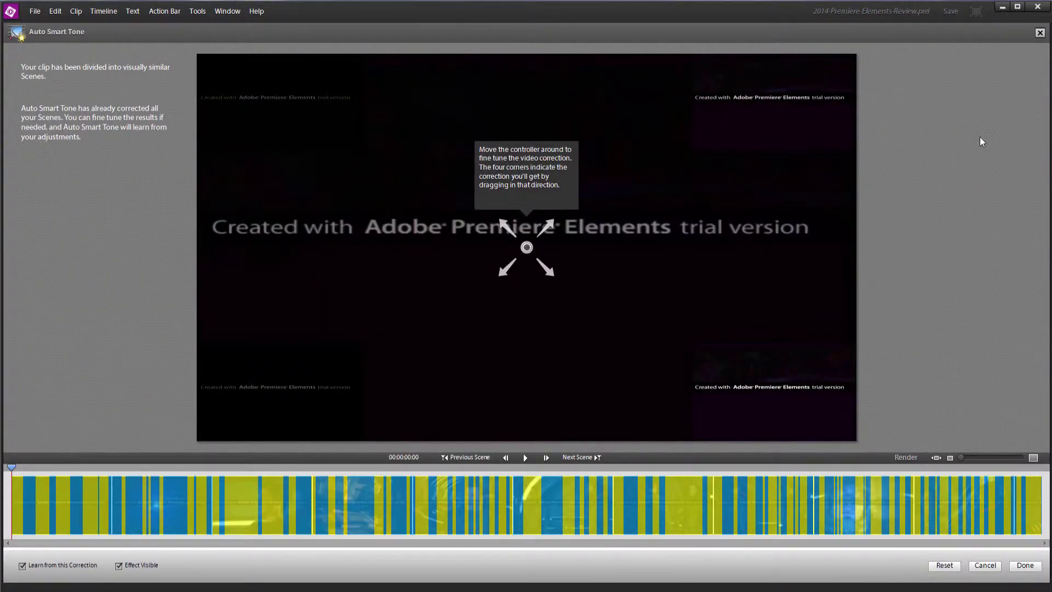
pyautogui.moveTo(526, 247); pyautogui.dragTo(484, 294)
pyautogui.moveTo(126, 504); pyautogui.dragTo(411, 513)
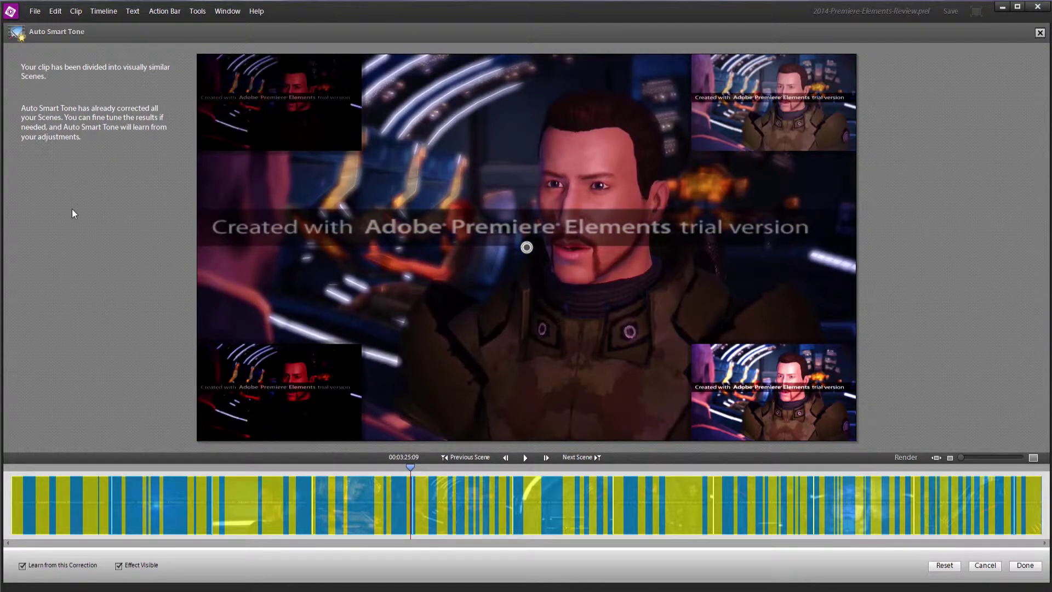
pyautogui.click(1024, 565)
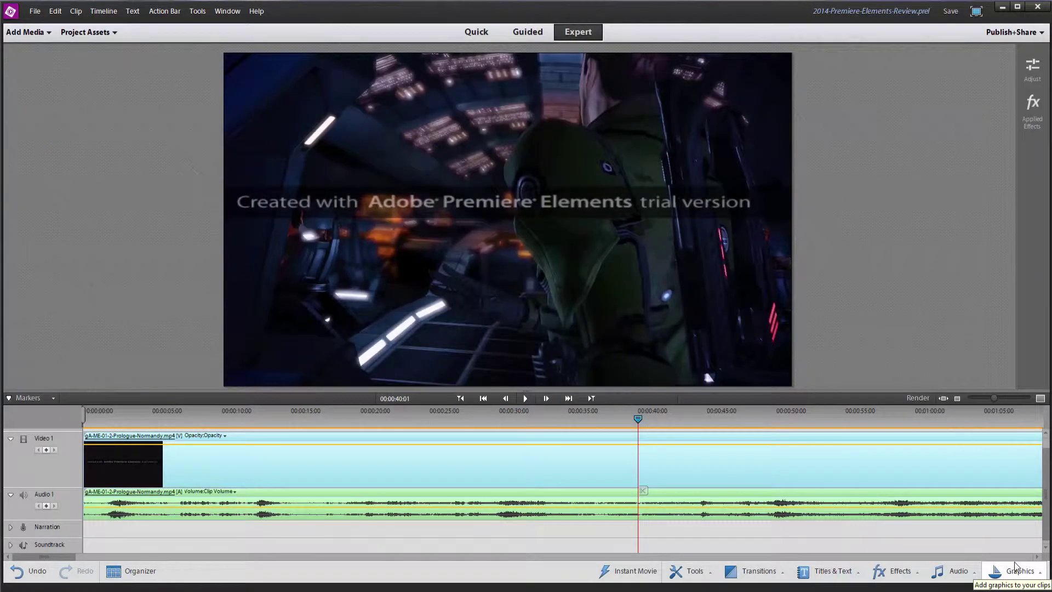
pyautogui.press('space')
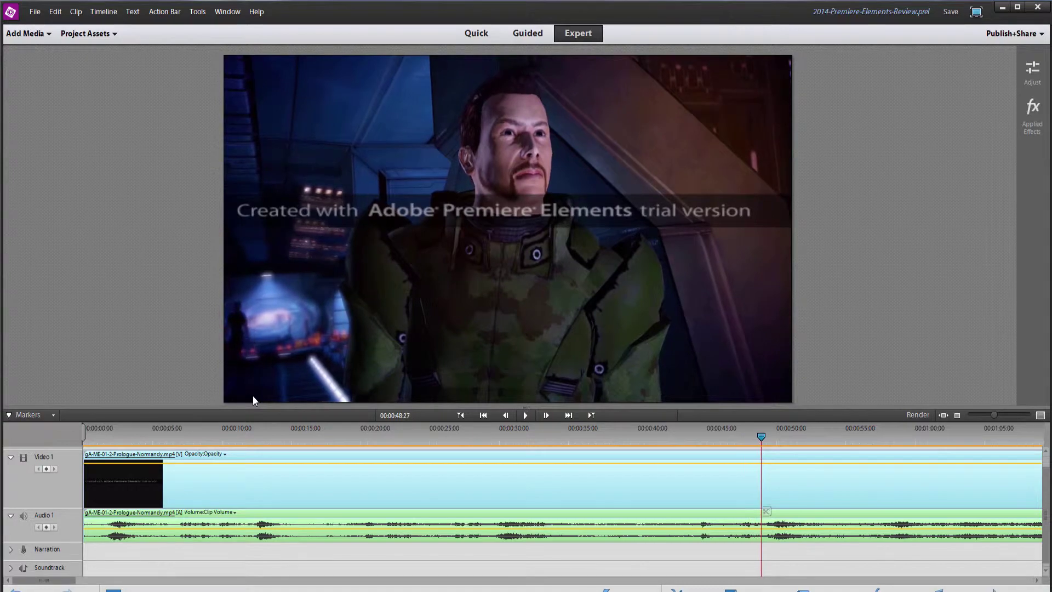
pyautogui.hotkey('ctrl', 's')
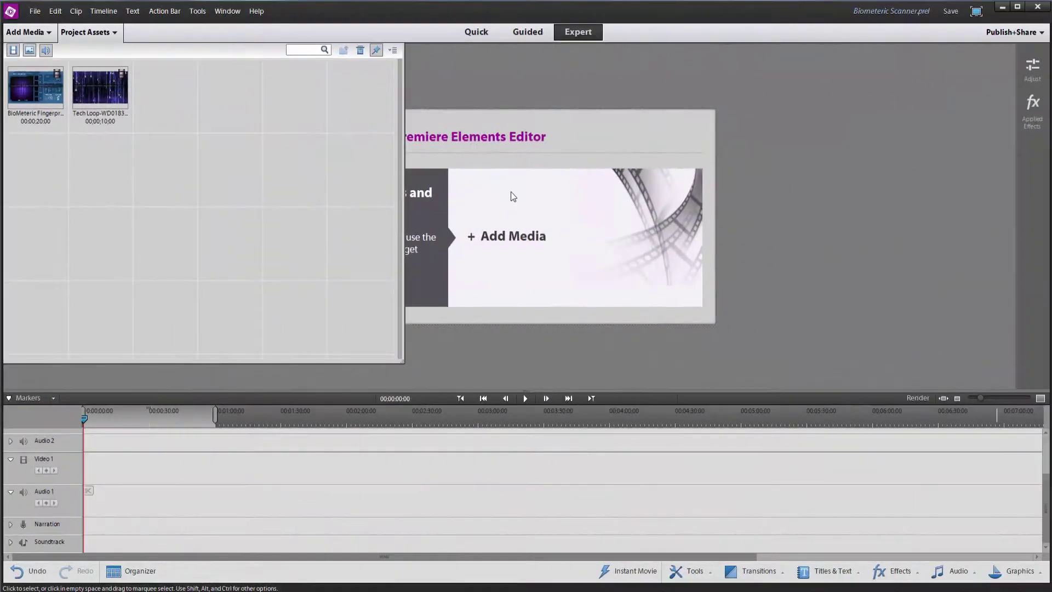
# - In the Biometric Scanner project, place the BioMetric Fingerprint Scan clip at the start of Video 1 and delete the empty tracks
pyautogui.moveTo(35, 86); pyautogui.dragTo(88, 472)
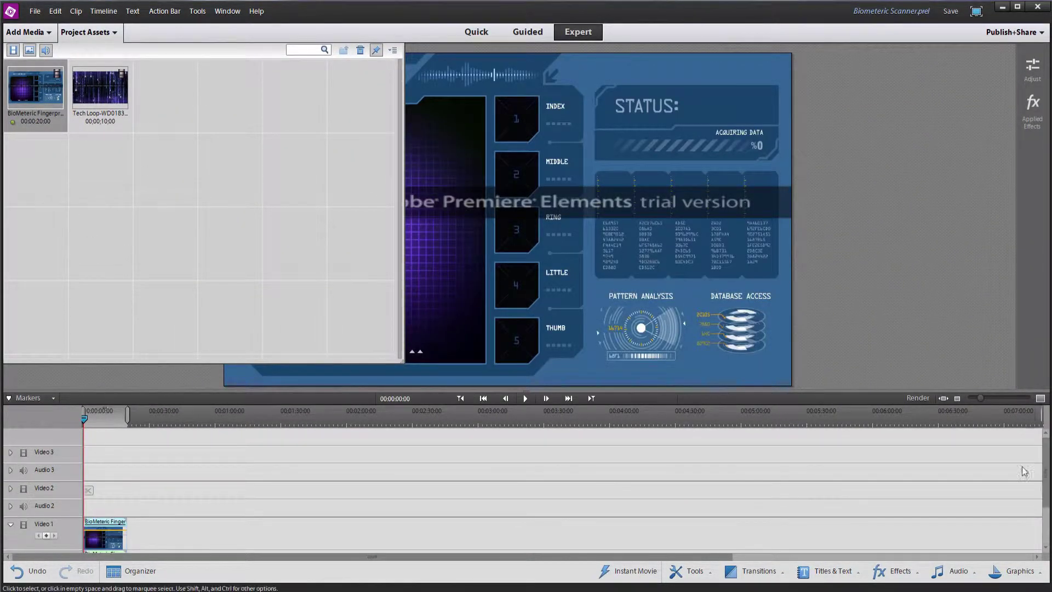
pyautogui.rightClick(57, 452)
pyautogui.click(127, 486)
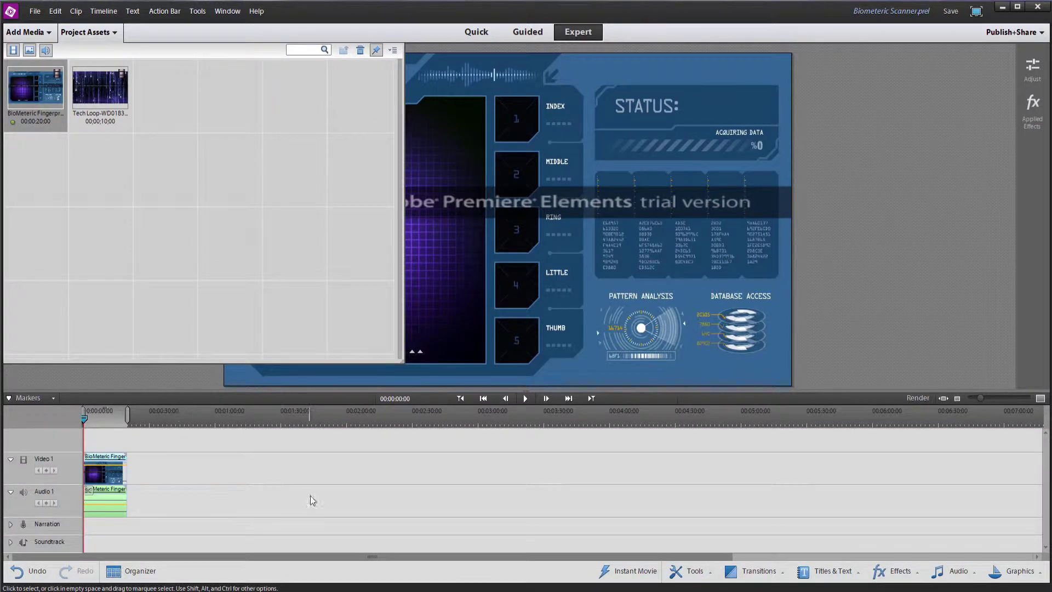
# - Add a video track above Video 1, with the number of added audio tracks set to 0
pyautogui.rightClick(149, 479)
pyautogui.click(185, 500)
pyautogui.doubleClick(469, 323)
pyautogui.write('0')
pyautogui.click(607, 255)
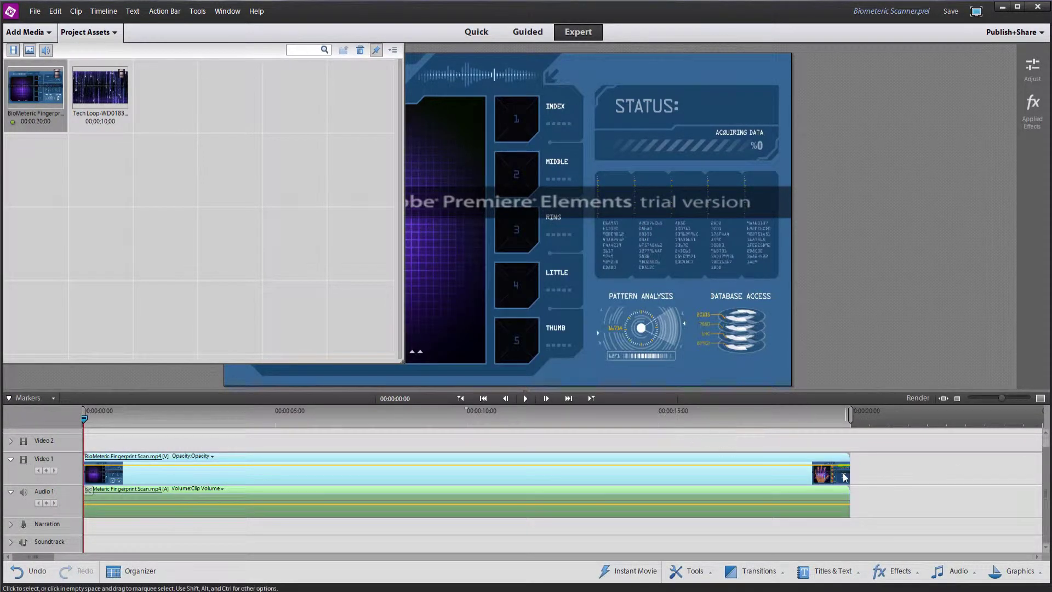
# - Shorten the BioMetric Fingerprint Scan clip so that it ends at 00:00:16:00
pyautogui.click(677, 419)
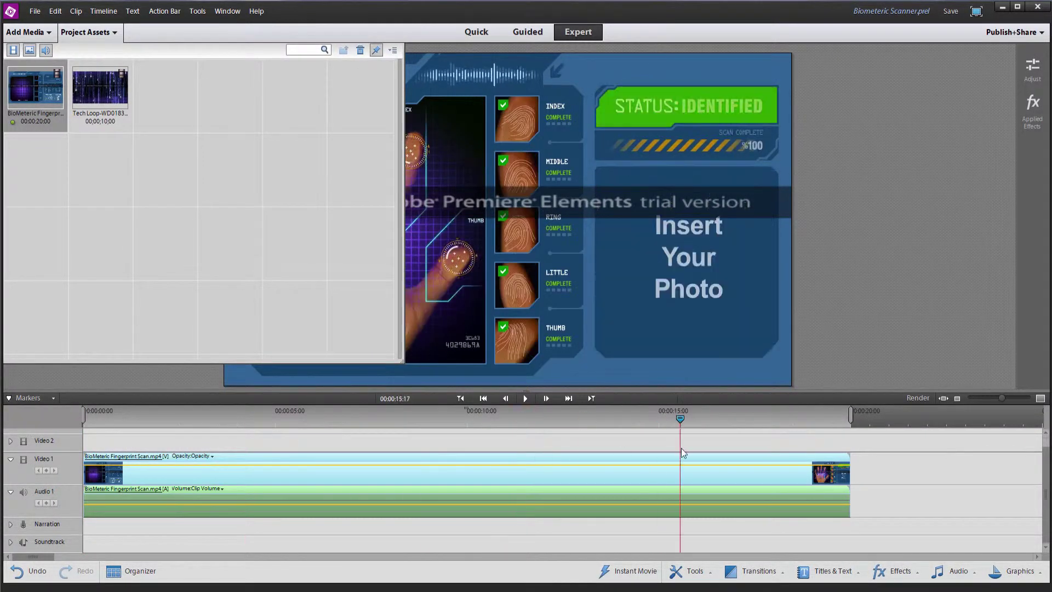
pyautogui.moveTo(847, 483); pyautogui.dragTo(735, 497)
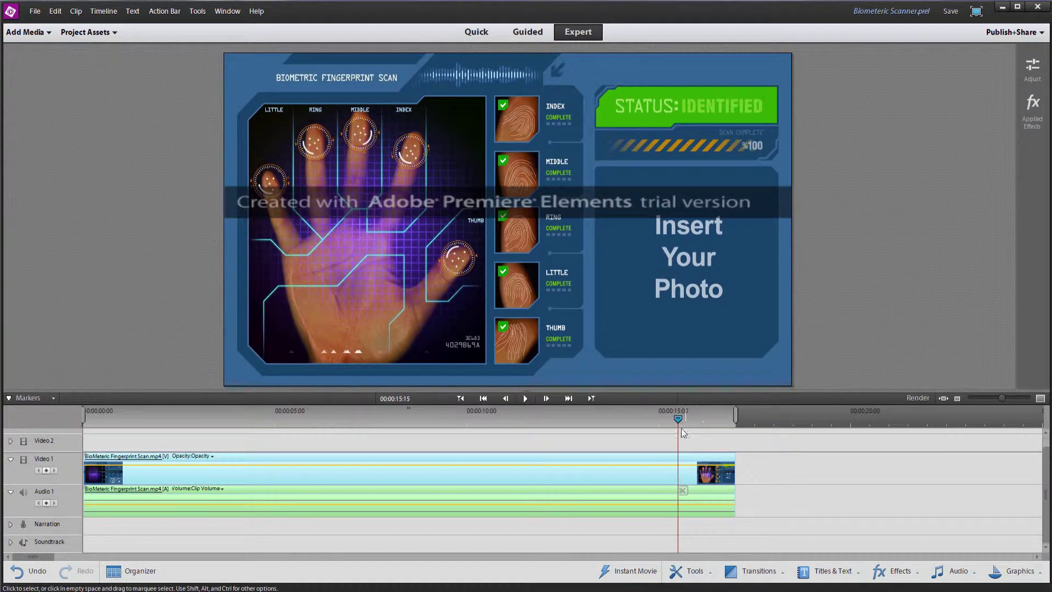
pyautogui.click(705, 421)
pyautogui.moveTo(705, 425); pyautogui.dragTo(697, 425)
pyautogui.moveTo(735, 489); pyautogui.dragTo(696, 490)
pyautogui.scroll(1, 929, 504)
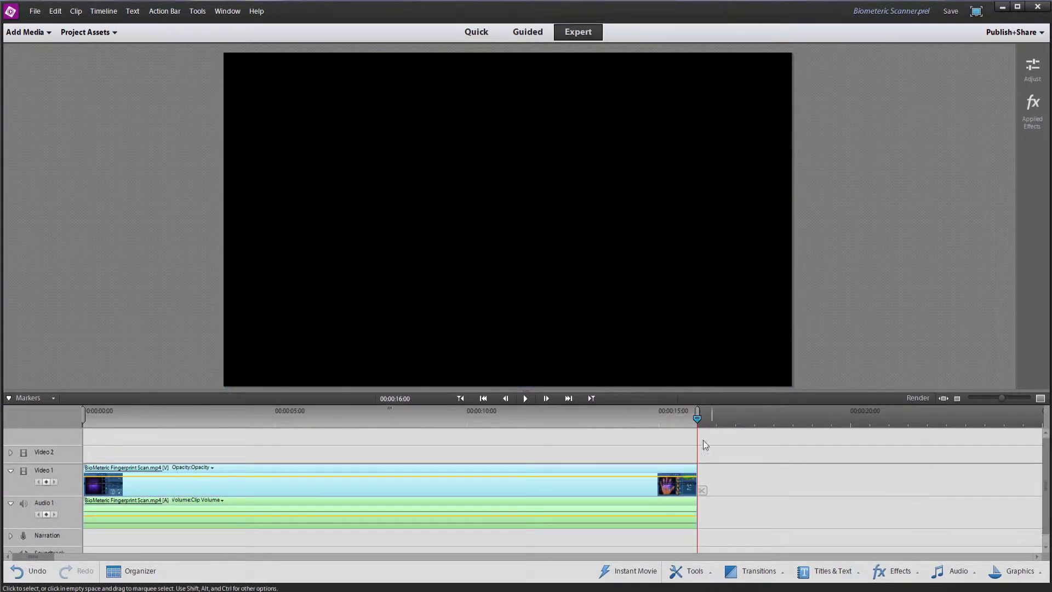
# - Place the Tech Loop clip on Video 2 above the fingerprint scan, starting at about 9 seconds
pyautogui.click(562, 422)
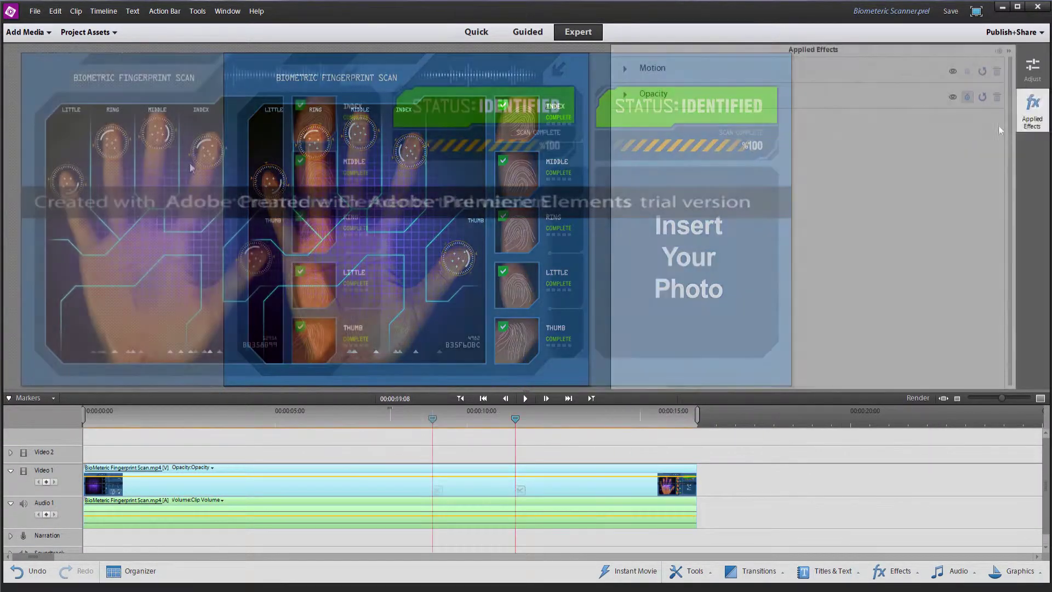
pyautogui.moveTo(100, 88); pyautogui.dragTo(433, 455)
# - Set the Tech Loop clip's Motion scale to 60 while viewing the frame at 00:00:09:17
pyautogui.click(449, 420)
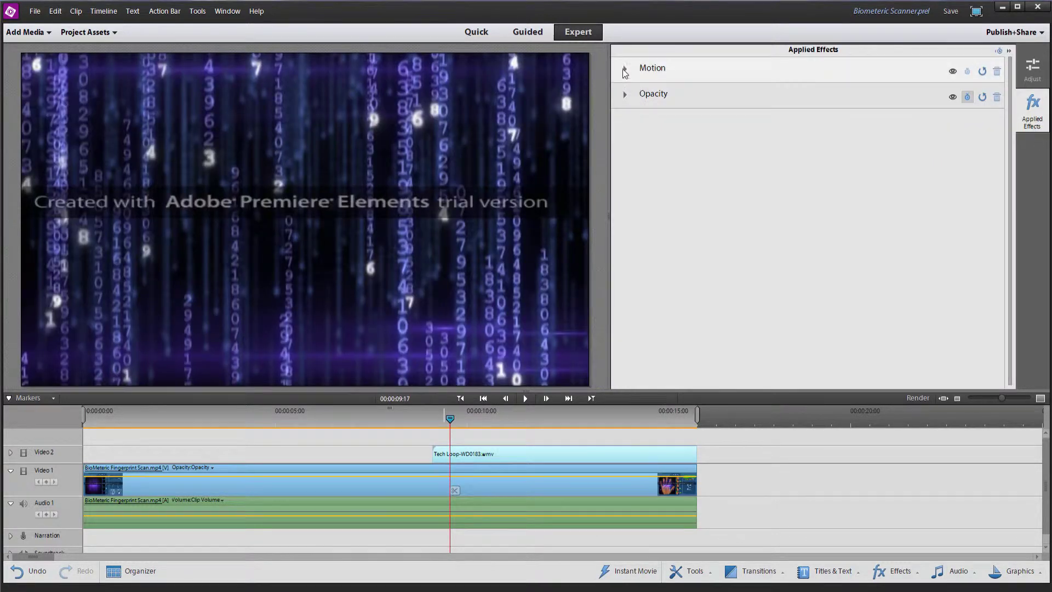
pyautogui.click(624, 69)
pyautogui.moveTo(672, 114); pyautogui.dragTo(660, 114)
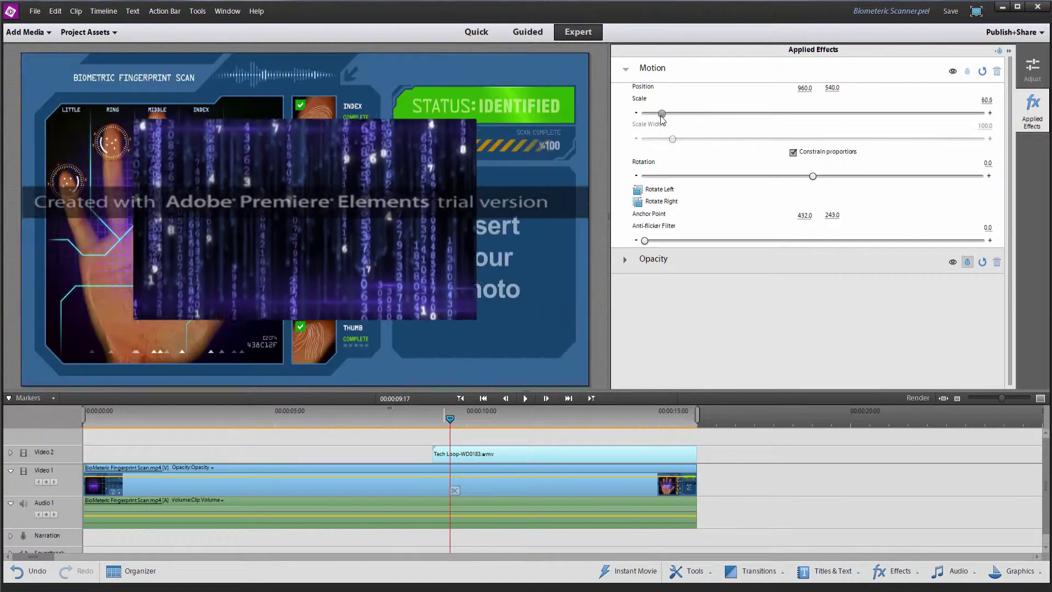
# - Unlock the Tech Loop clip's proportions and fit it over the photo placeholder, about 58.7 scale height, 32.6 width, position 1563.8, 681.0
pyautogui.moveTo(310, 176); pyautogui.dragTo(419, 221)
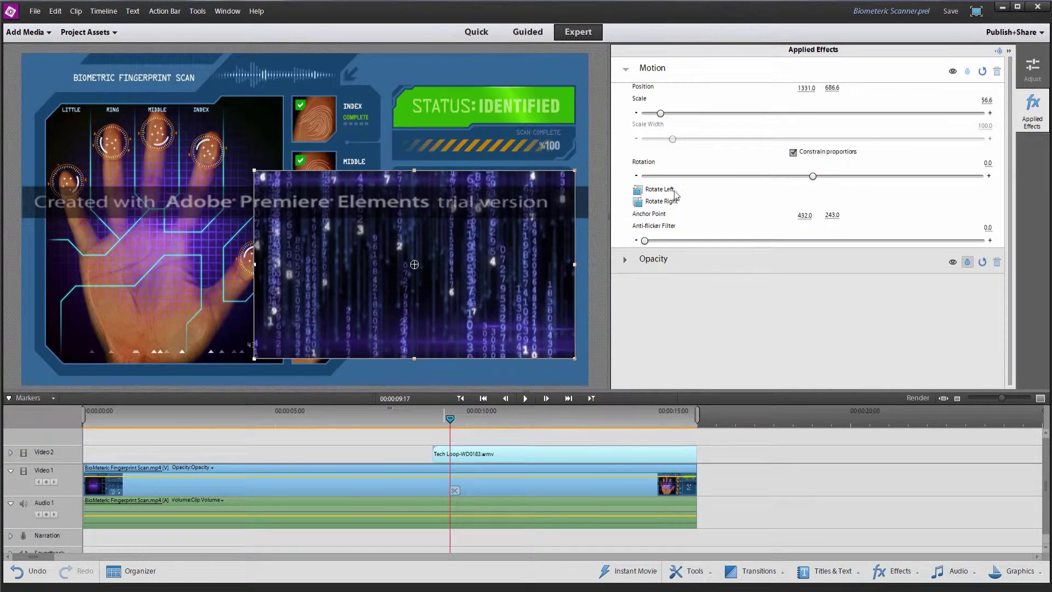
pyautogui.scroll(2, 336, 273)
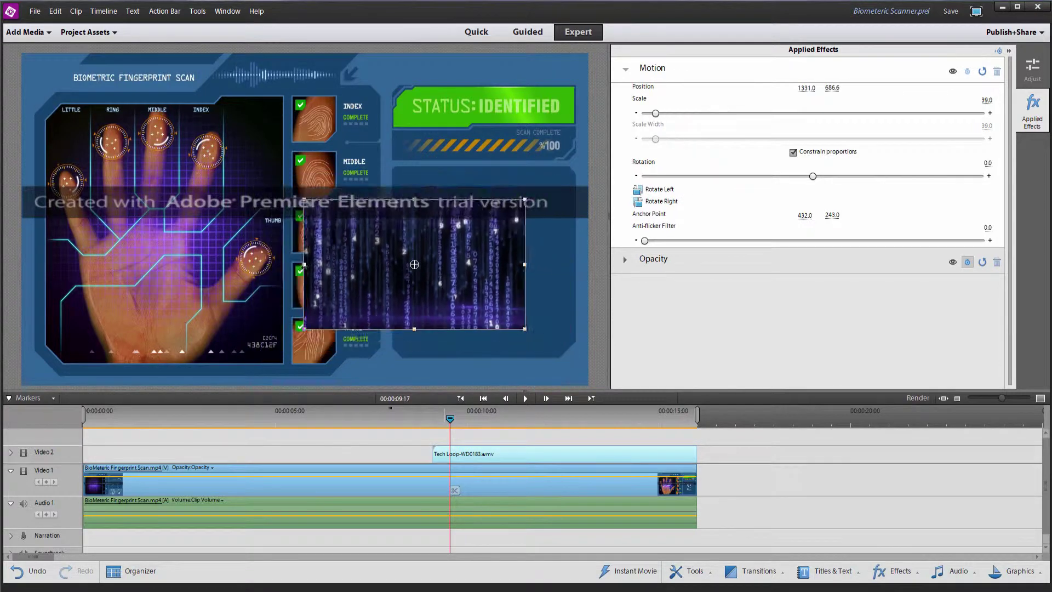
pyautogui.click(793, 153)
pyautogui.moveTo(248, 264); pyautogui.dragTo(391, 263)
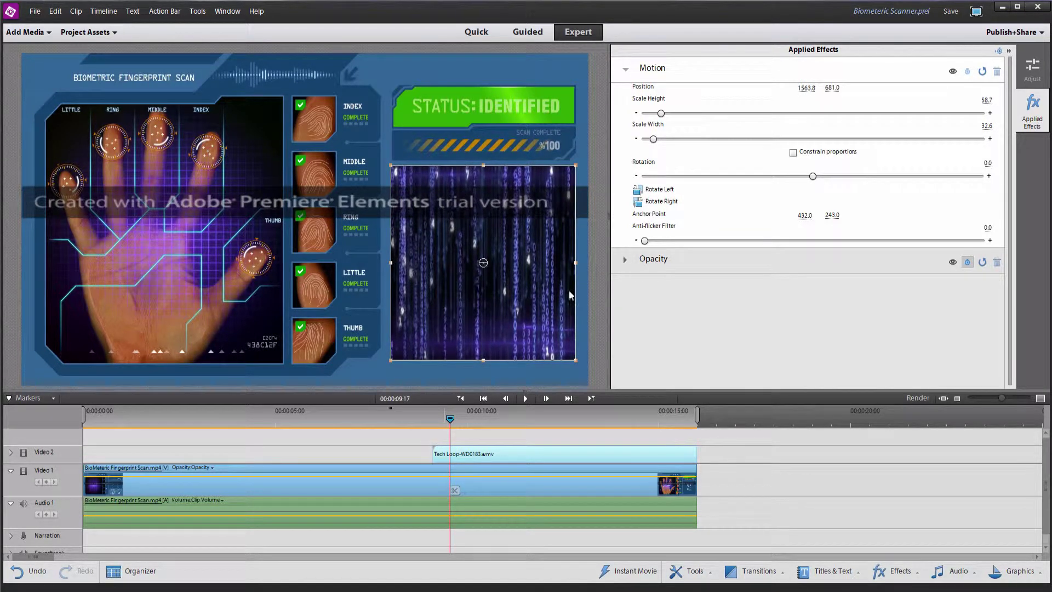
# - Show the Tech Loop clip's opacity settings and scrub the timeline to 00:00:12:12 to check the overlay
pyautogui.click(653, 258)
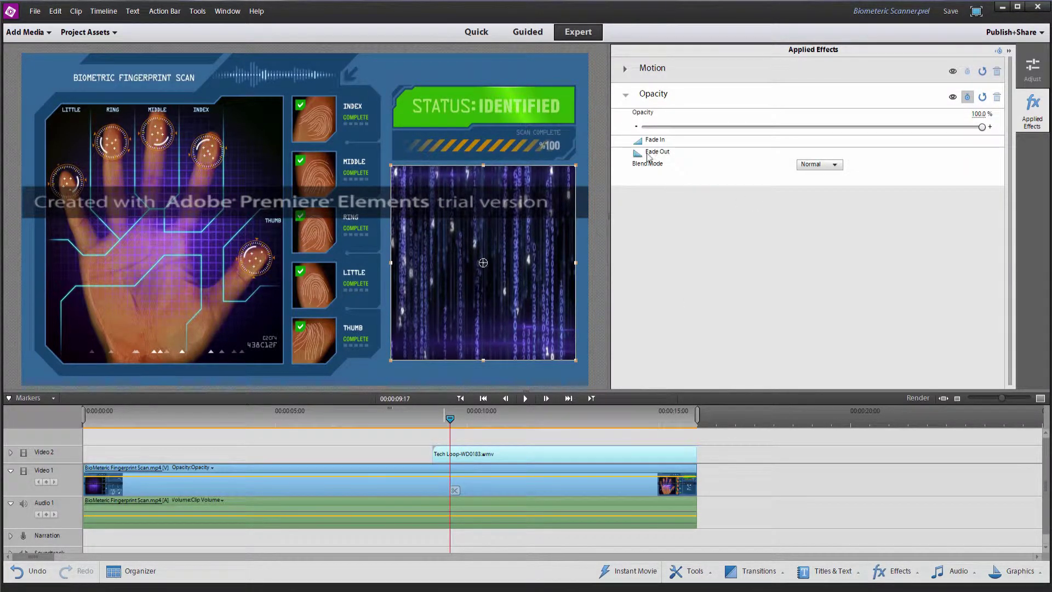
pyautogui.click(454, 419)
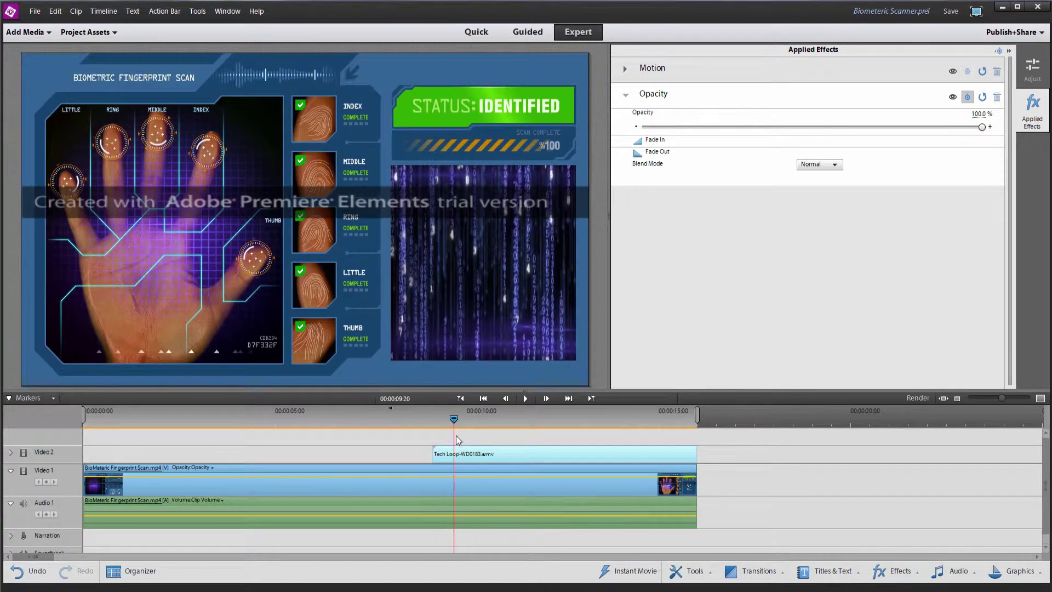
pyautogui.moveTo(458, 440); pyautogui.dragTo(561, 492)
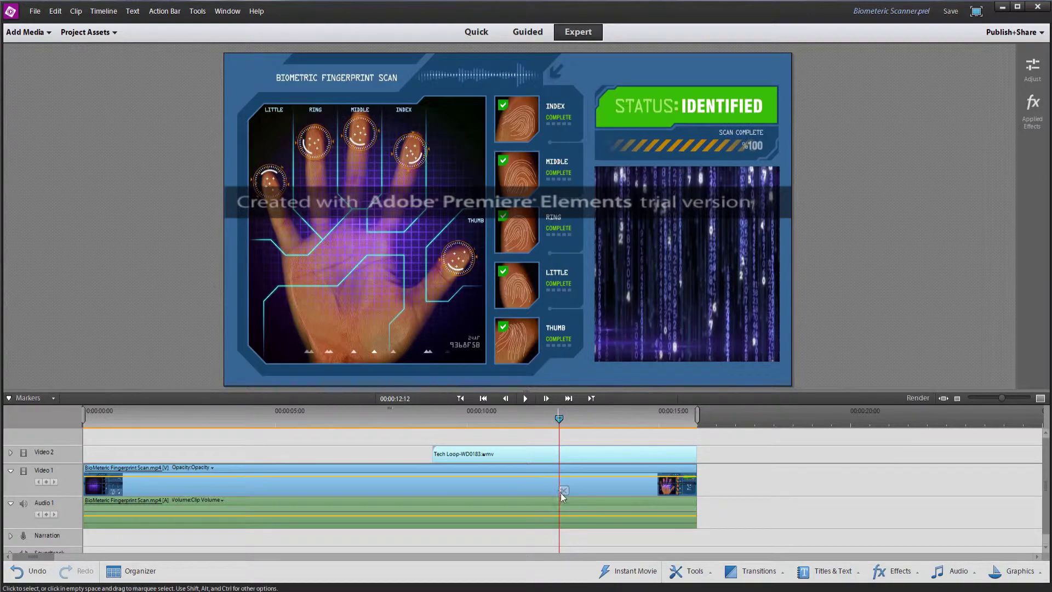